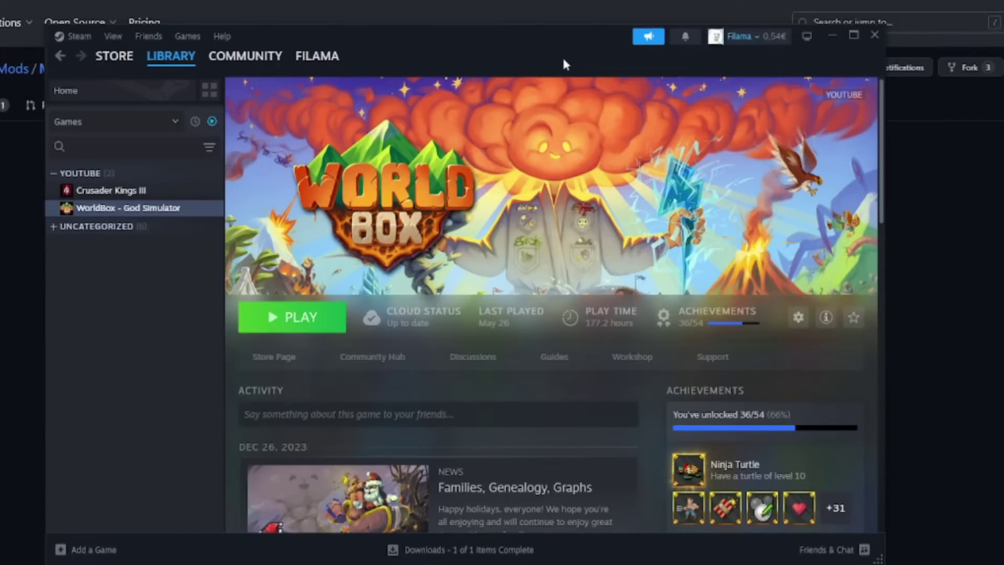
- Search the WorldBox Workshop for 'nml' and confirm NeoModLoader is marked as subscribed
{"action": "left_click_drag", "start_coordinate": [563, 57], "coordinate": [574, 53]}
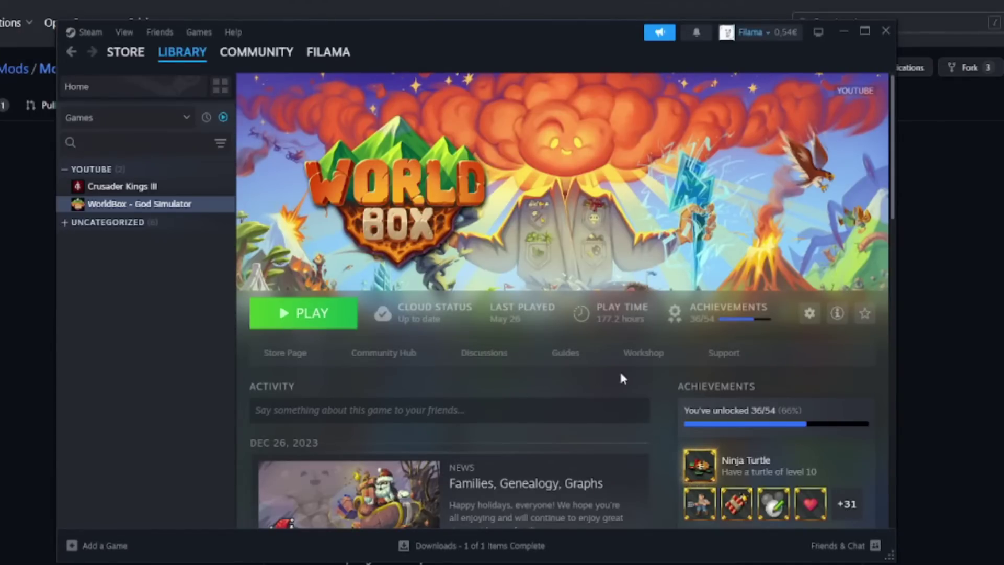
{"action": "left_click", "coordinate": [644, 353]}
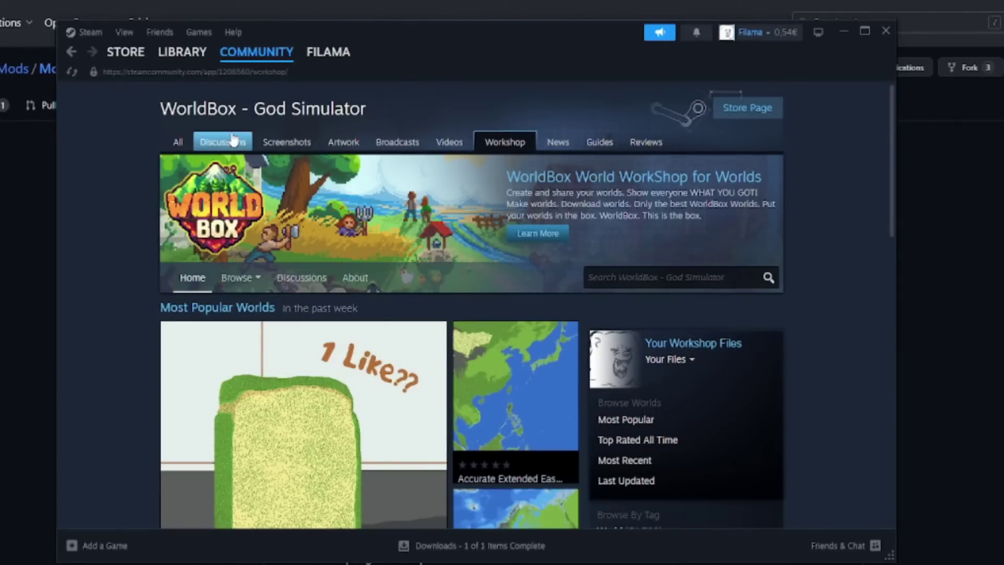
{"action": "left_click", "coordinate": [661, 276]}
{"action": "type", "text": "nml"}
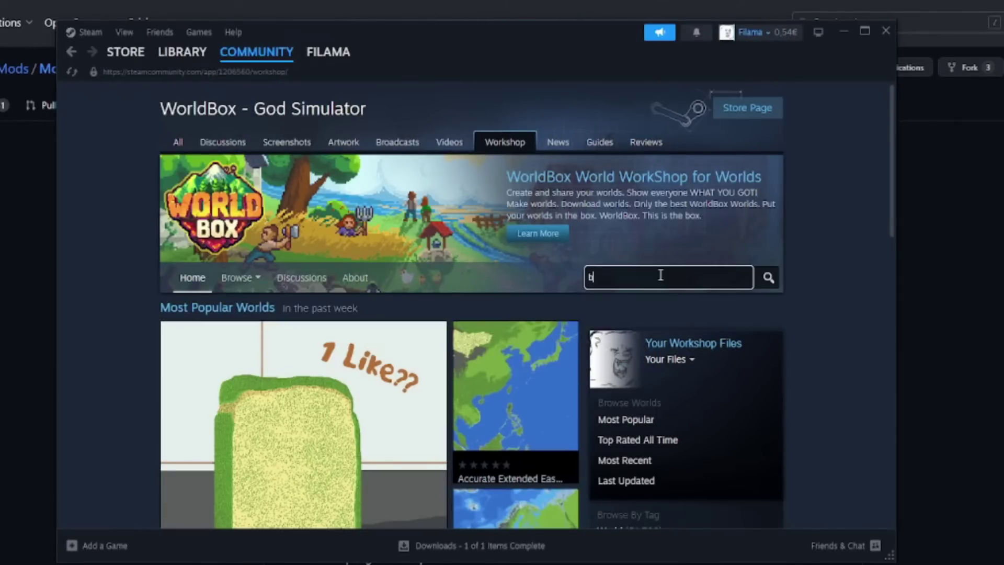
{"action": "key", "text": "Return"}
{"action": "scroll", "coordinate": [321, 390], "scroll_direction": "down", "scroll_amount": 10}
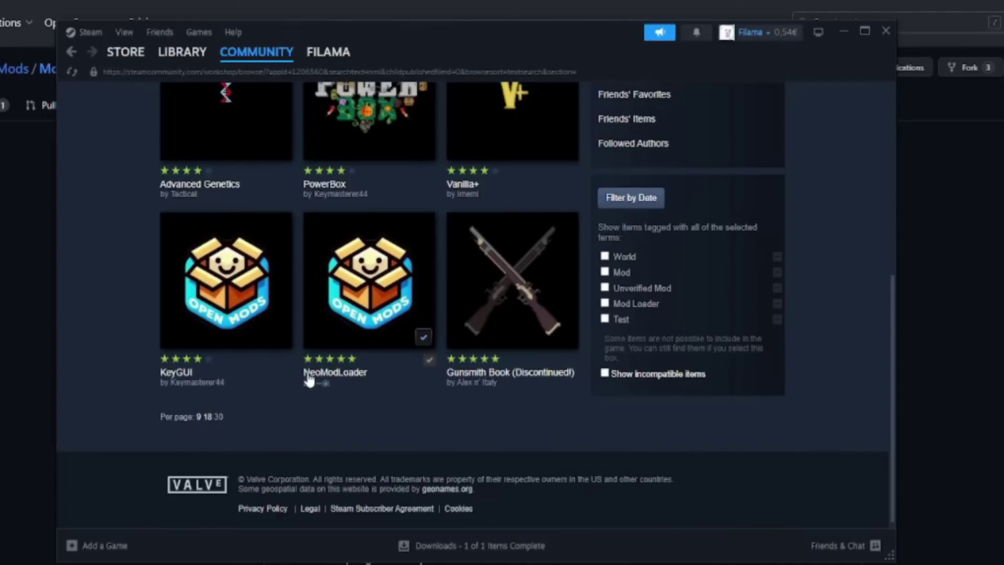
{"action": "mouse_move", "coordinate": [430, 363]}
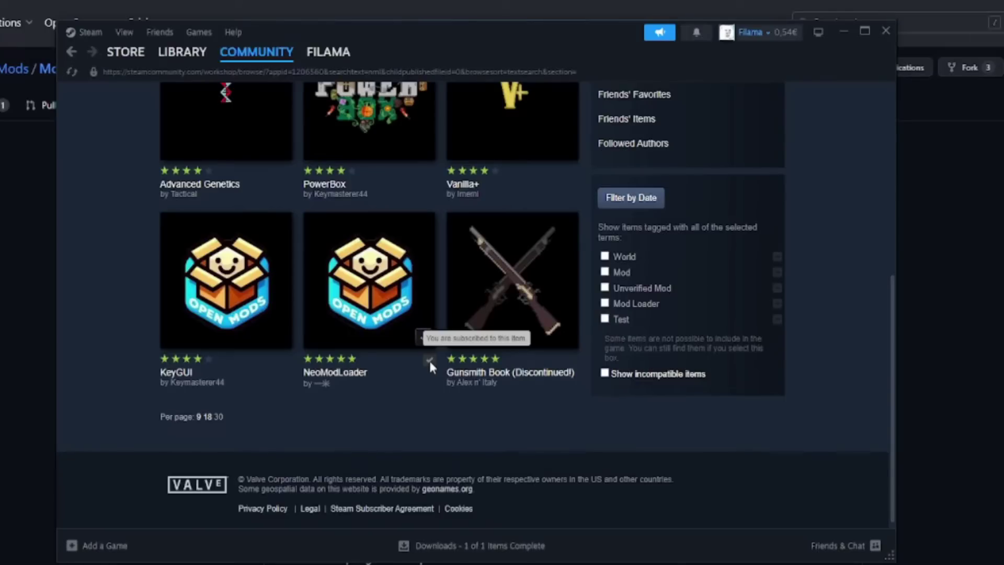
{"action": "mouse_move", "coordinate": [426, 345]}
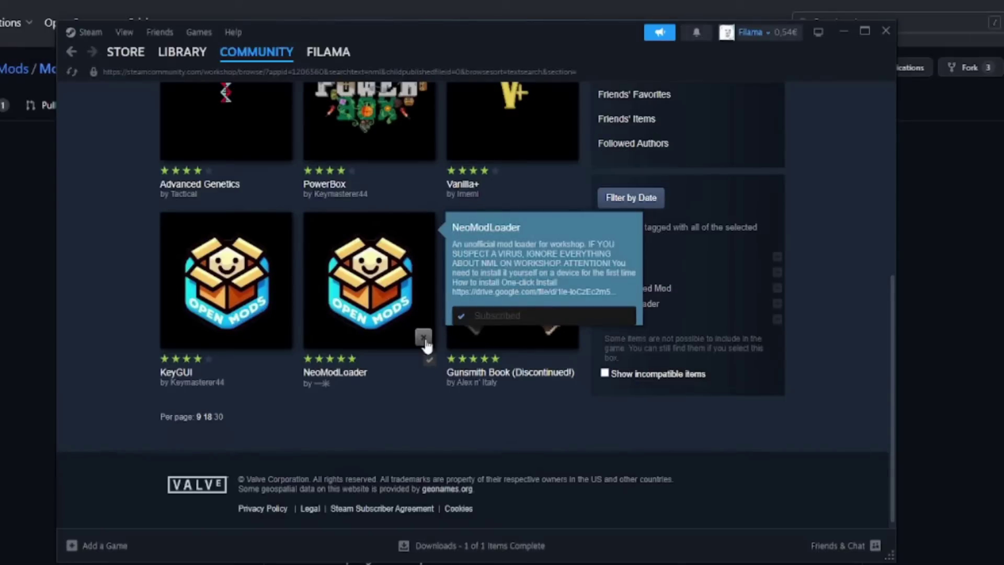
- Scroll the GitHub ModLoader latest release down to the NeoModLoader.dll and NeoModLoader.pdb assets
{"action": "mouse_move", "coordinate": [194, 58]}
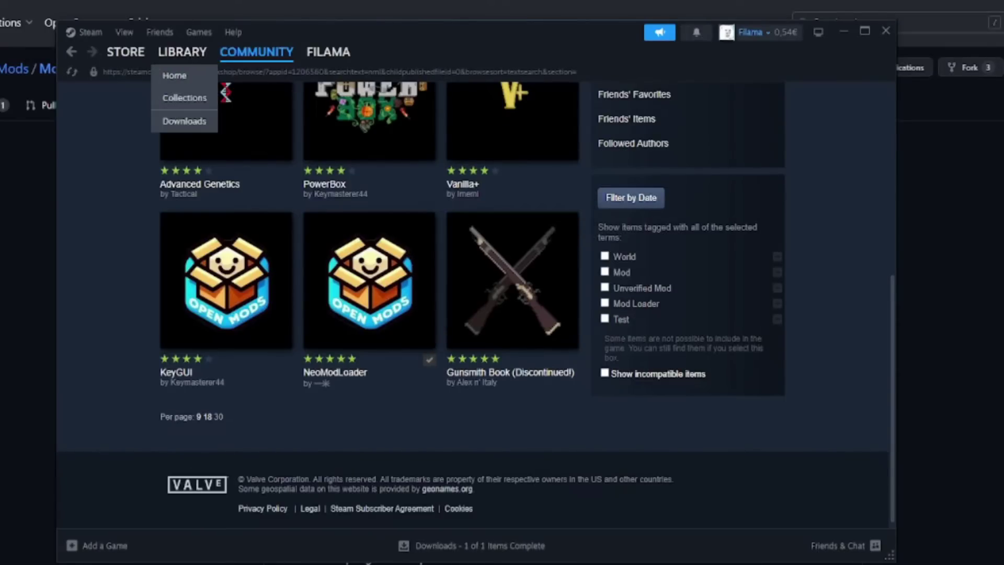
{"action": "key", "text": "alt+Tab"}
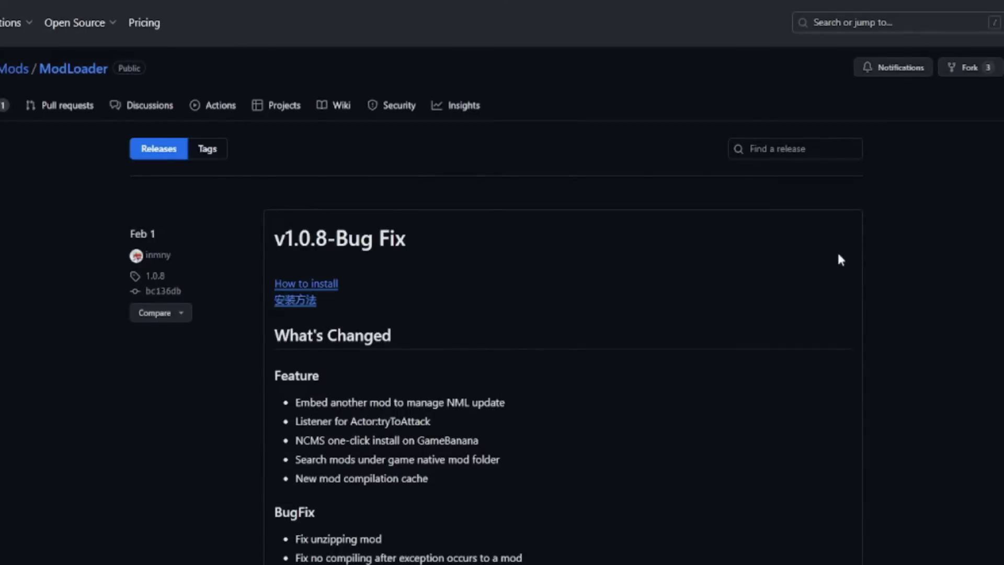
{"action": "scroll", "coordinate": [680, 300], "scroll_direction": "down", "scroll_amount": 15}
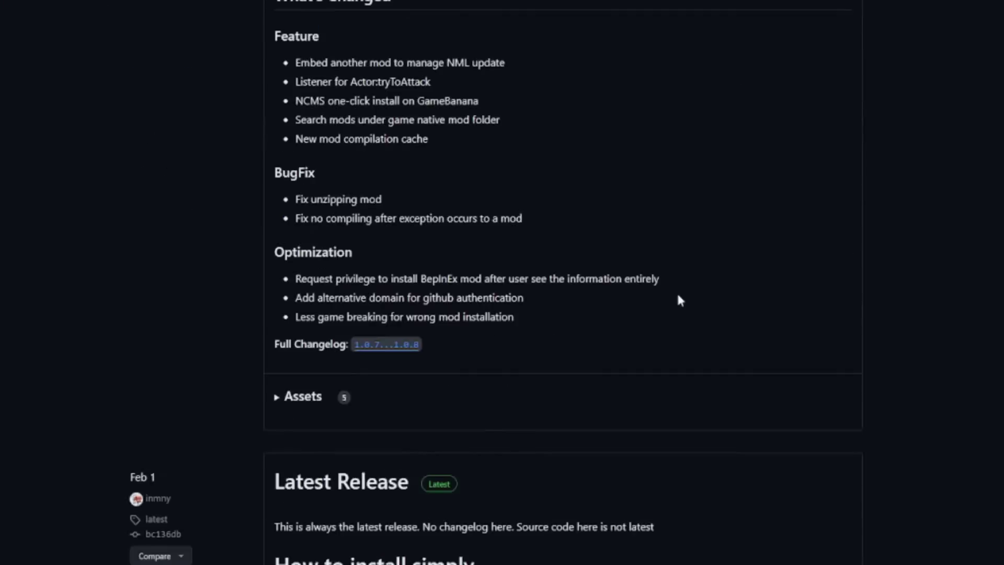
{"action": "scroll", "coordinate": [680, 299], "scroll_direction": "down", "scroll_amount": 4}
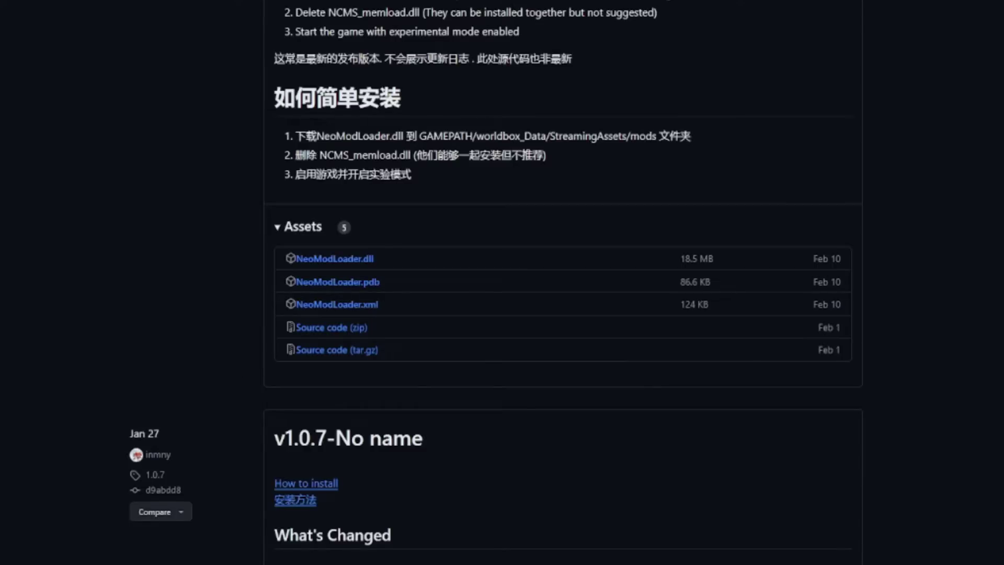
{"action": "key", "text": "alt+Tab"}
- Open WorldBox's local files through the Library gear menu's Manage > Browse local files
{"action": "left_click", "coordinate": [175, 49]}
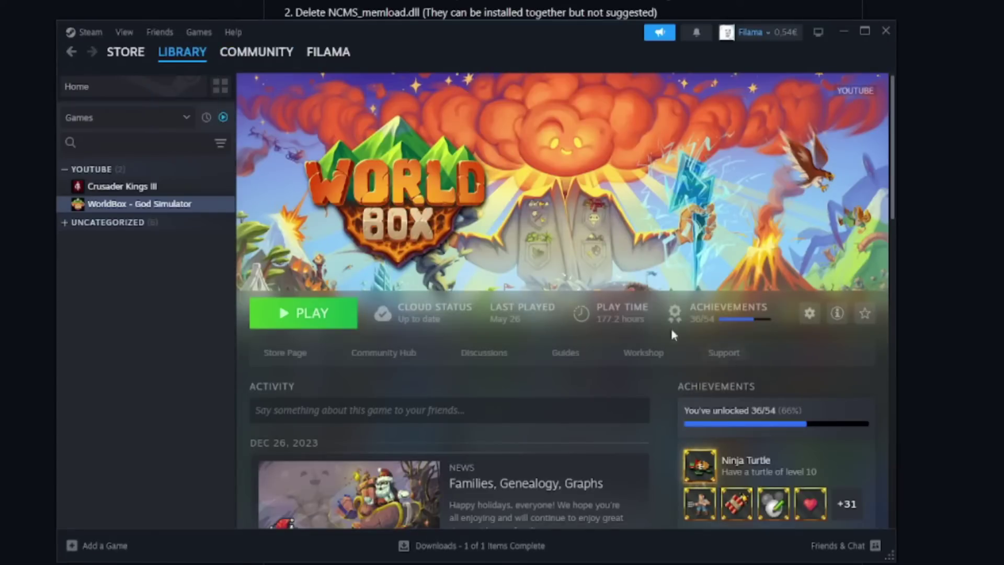
{"action": "left_click", "coordinate": [810, 315]}
{"action": "mouse_move", "coordinate": [853, 406]}
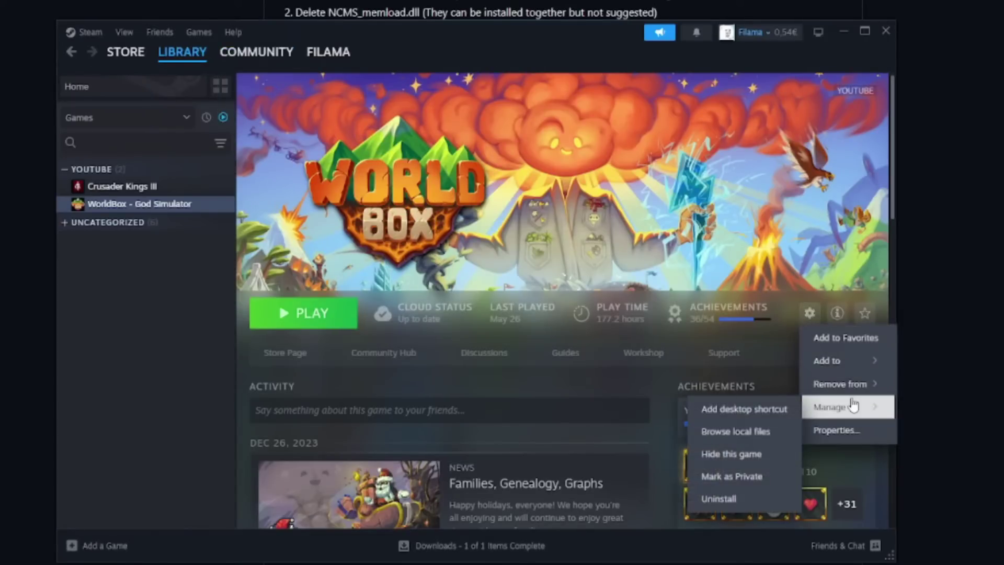
{"action": "left_click", "coordinate": [743, 433]}
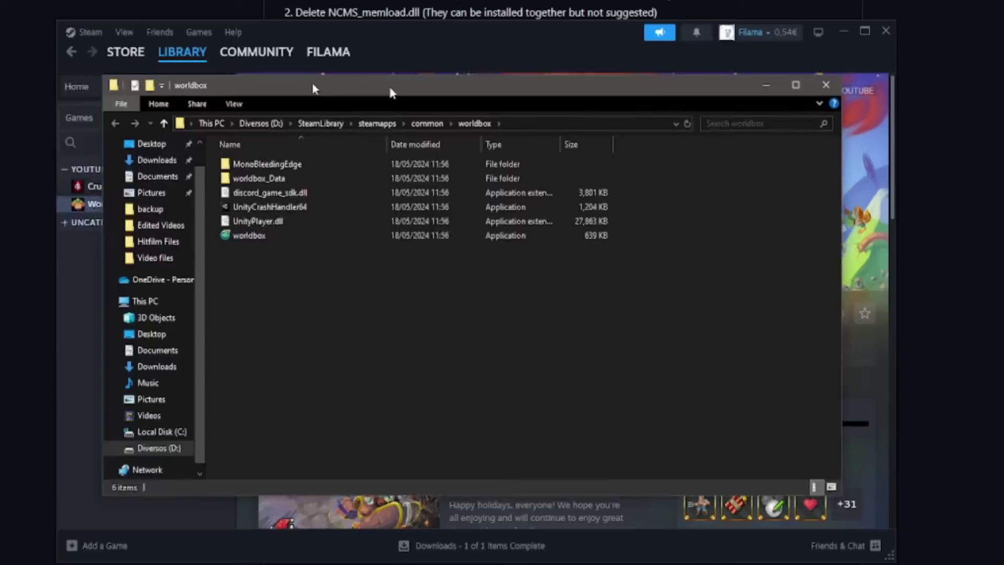
- Navigate the game folder to worldbox_Data\StreamingAssets\mods
{"action": "left_click_drag", "start_coordinate": [381, 81], "coordinate": [409, 80]}
{"action": "double_click", "coordinate": [299, 175]}
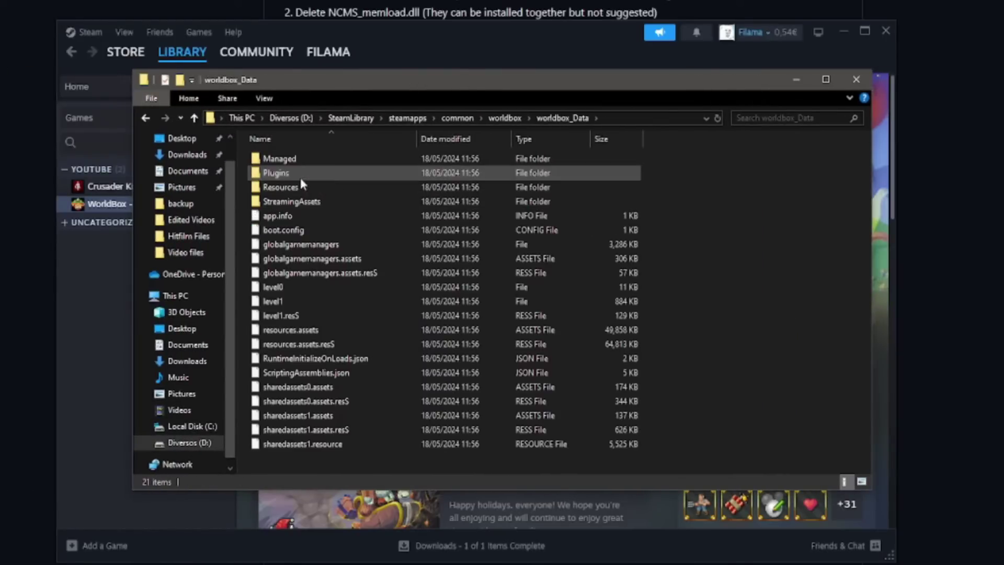
{"action": "left_click", "coordinate": [299, 201]}
{"action": "double_click", "coordinate": [299, 201]}
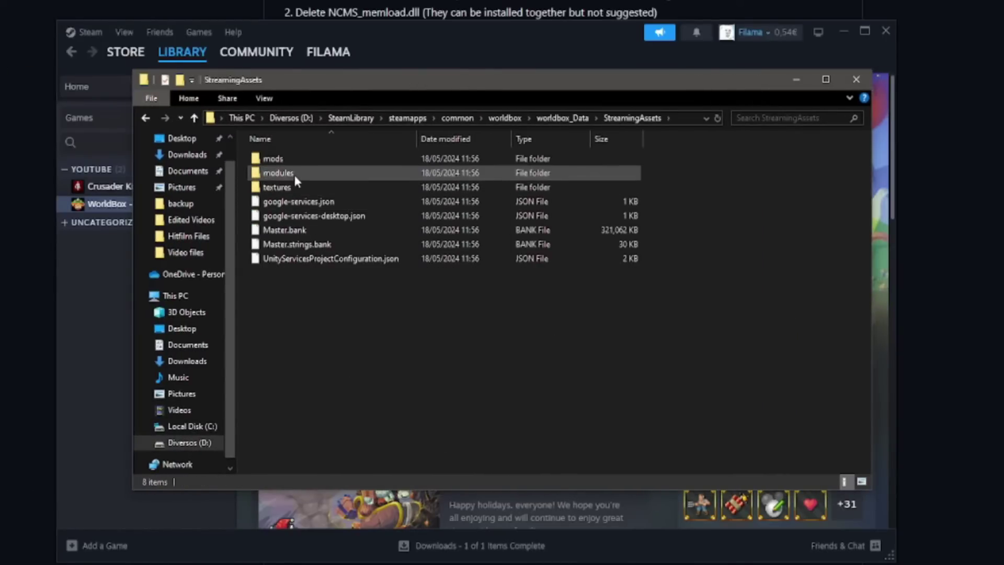
{"action": "double_click", "coordinate": [294, 173]}
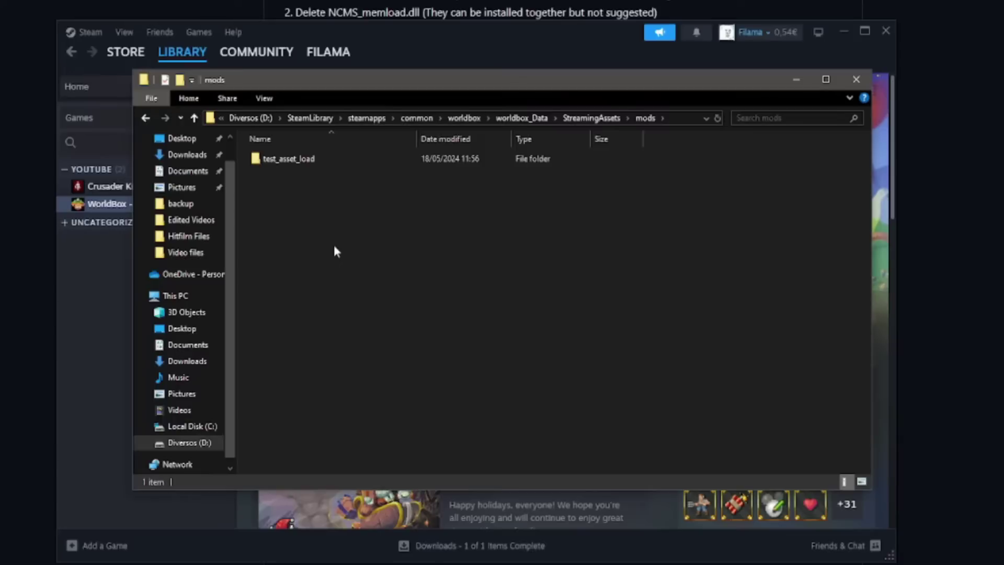
- Copy NeoModLoader.dll and NeoModLoader.pdb from Downloads into the mods folder
{"action": "left_click_drag", "start_coordinate": [311, 246], "coordinate": [566, 203]}
{"action": "left_click_drag", "start_coordinate": [1003, 193], "coordinate": [566, 197]}
{"action": "left_click_drag", "start_coordinate": [691, 329], "coordinate": [394, 311]}
{"action": "left_click_drag", "start_coordinate": [518, 314], "coordinate": [287, 239]}
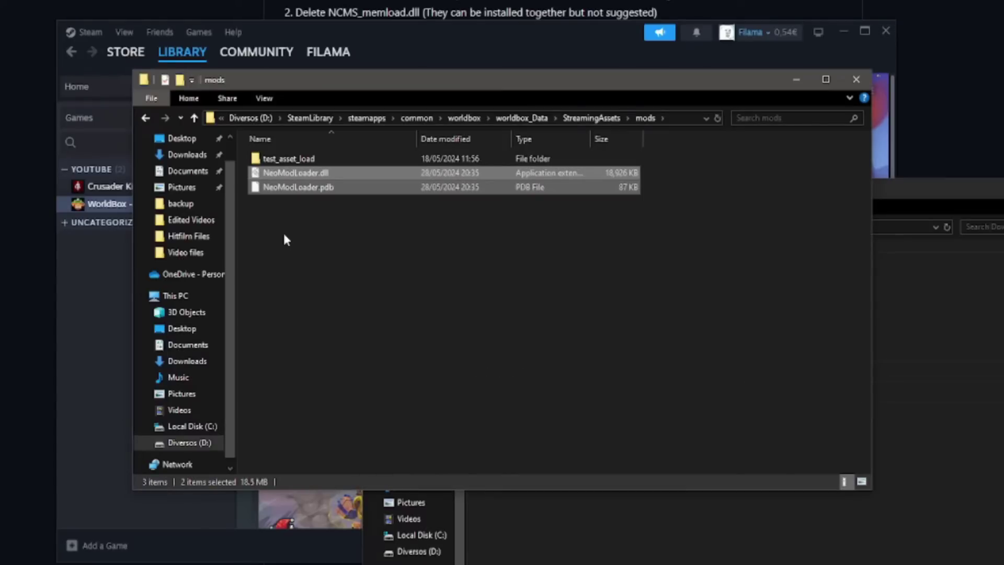
{"action": "left_click", "coordinate": [285, 239]}
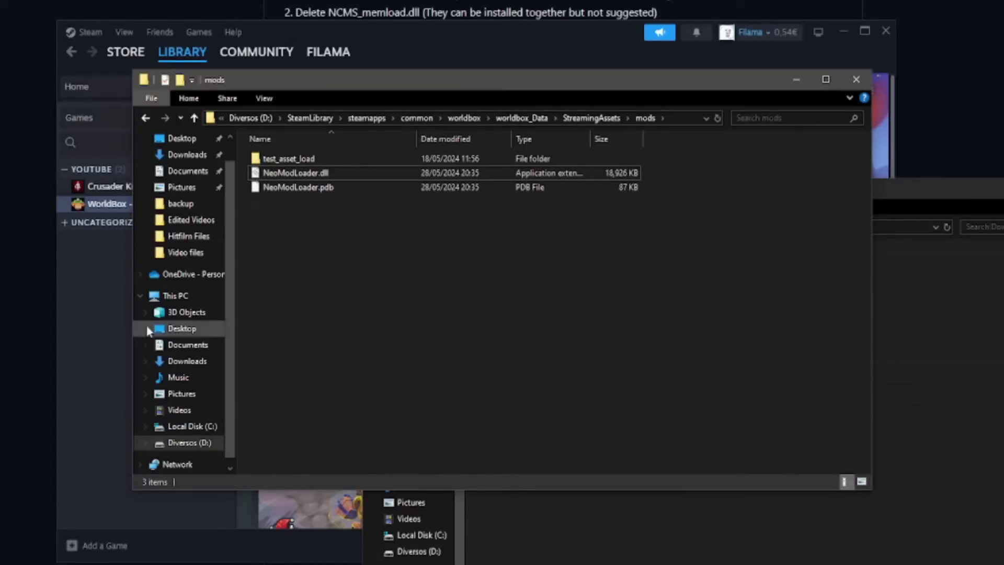
{"action": "left_click", "coordinate": [106, 331]}
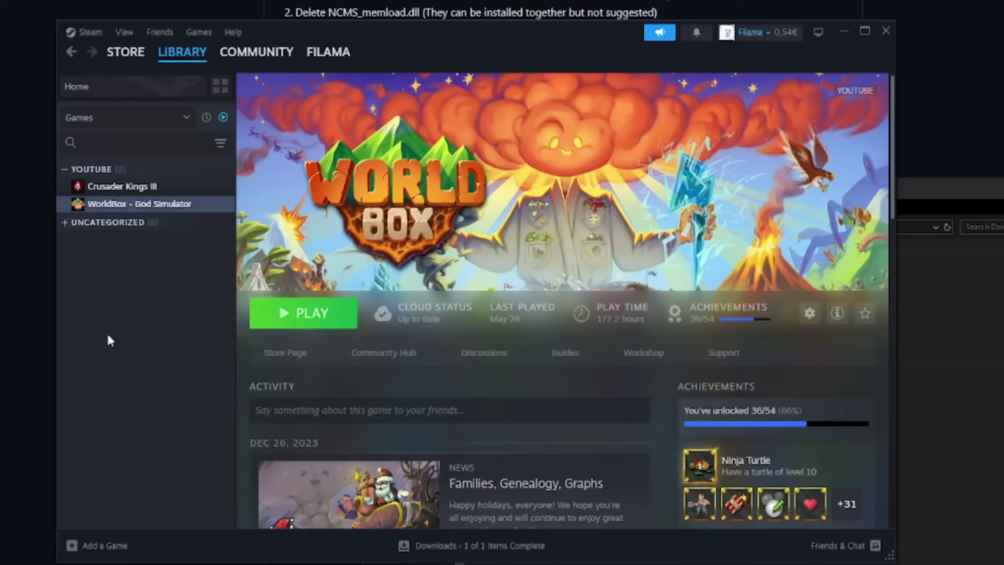
- Launch WorldBox, verify Experimental Mode is ON in Settings, then quit the game
{"action": "left_click", "coordinate": [293, 321]}
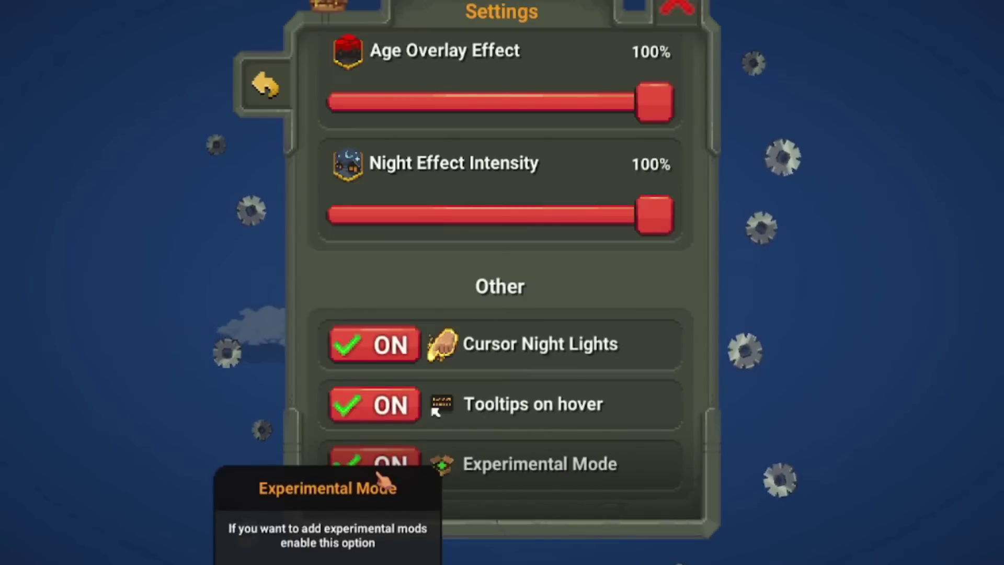
{"action": "left_click", "coordinate": [698, 13]}
{"action": "key", "text": "Escape"}
{"action": "left_click", "coordinate": [427, 475]}
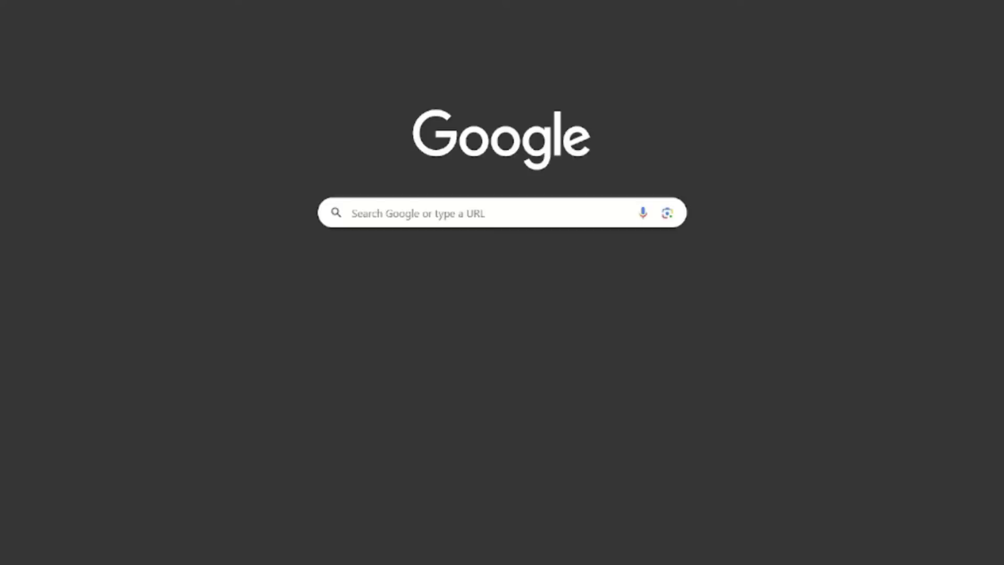
- Search GameBanana for 'worldbox' and open ModernBox's download page listing modernbox451.zip
{"action": "type", "text": "worldbox"}
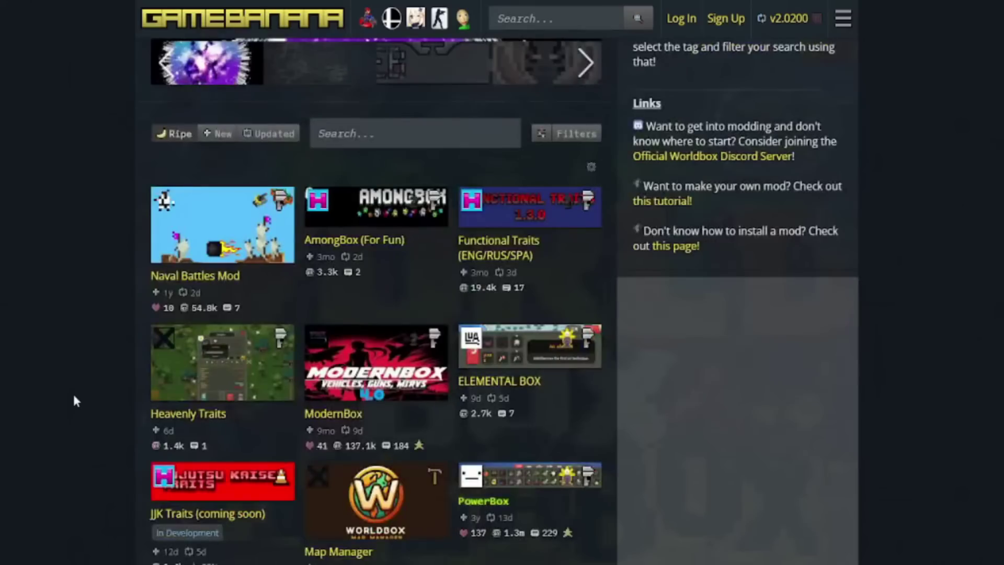
{"action": "left_click", "coordinate": [379, 366]}
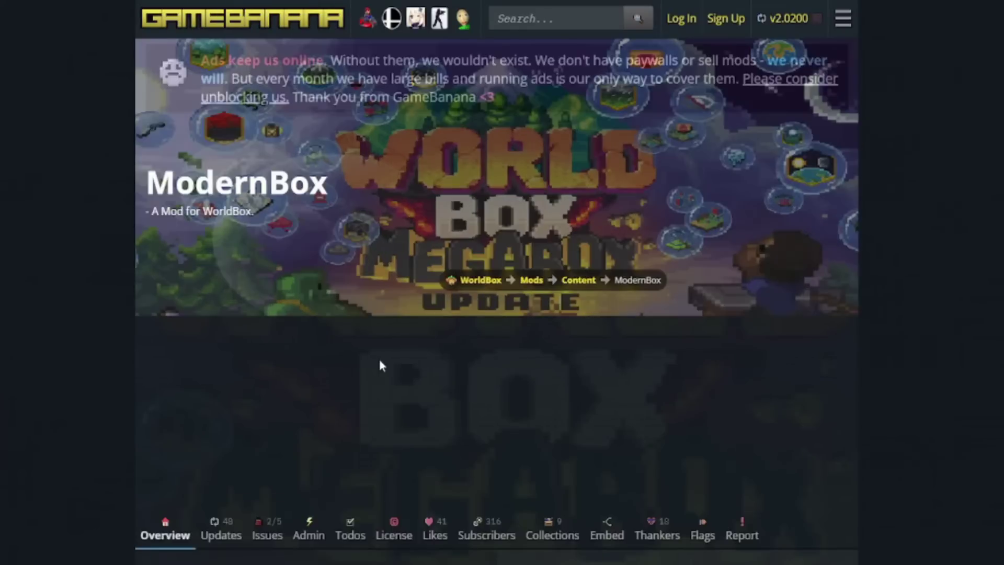
{"action": "scroll", "coordinate": [380, 365], "scroll_direction": "down", "scroll_amount": 10}
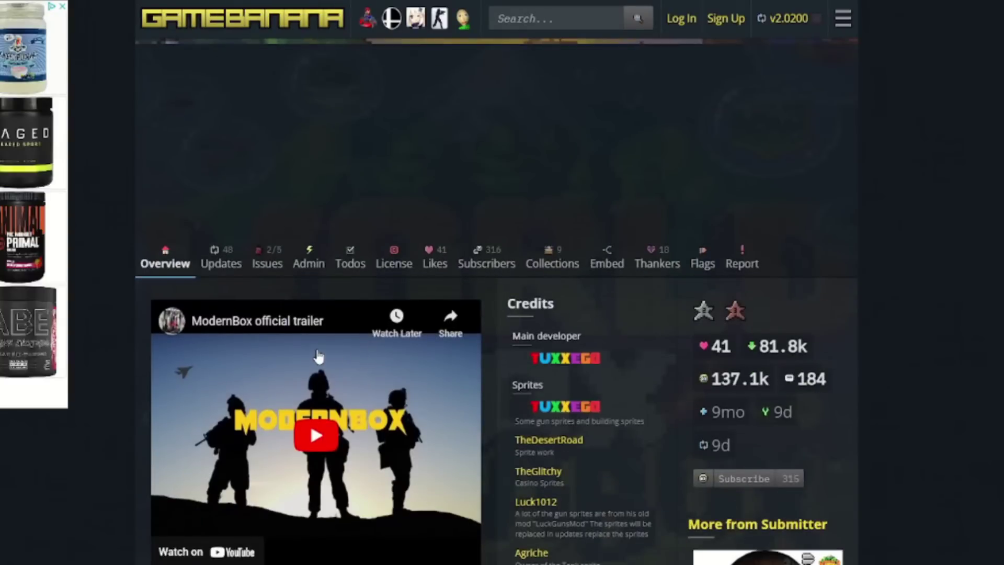
{"action": "scroll", "coordinate": [380, 293], "scroll_direction": "up", "scroll_amount": 3}
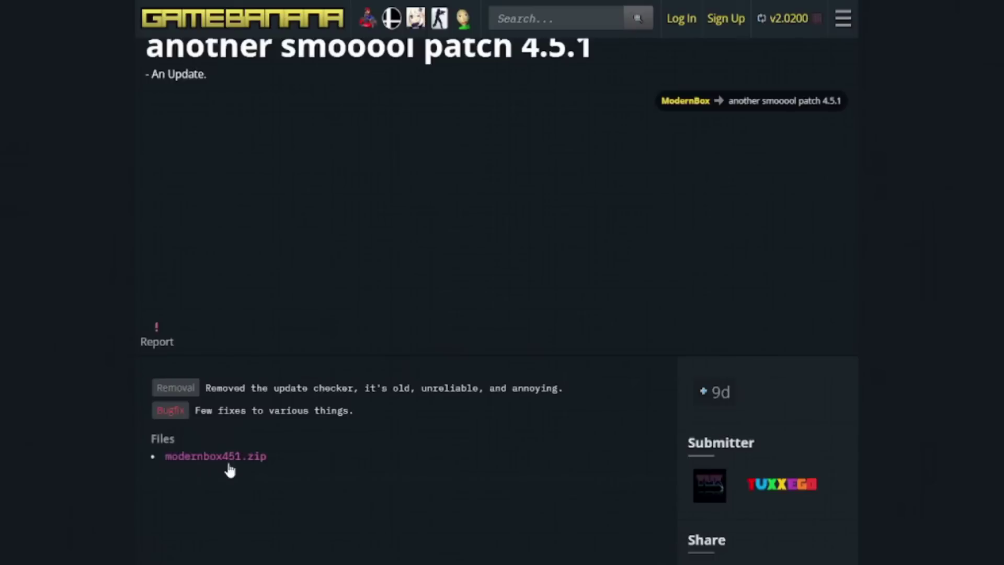
{"action": "left_click", "coordinate": [227, 471]}
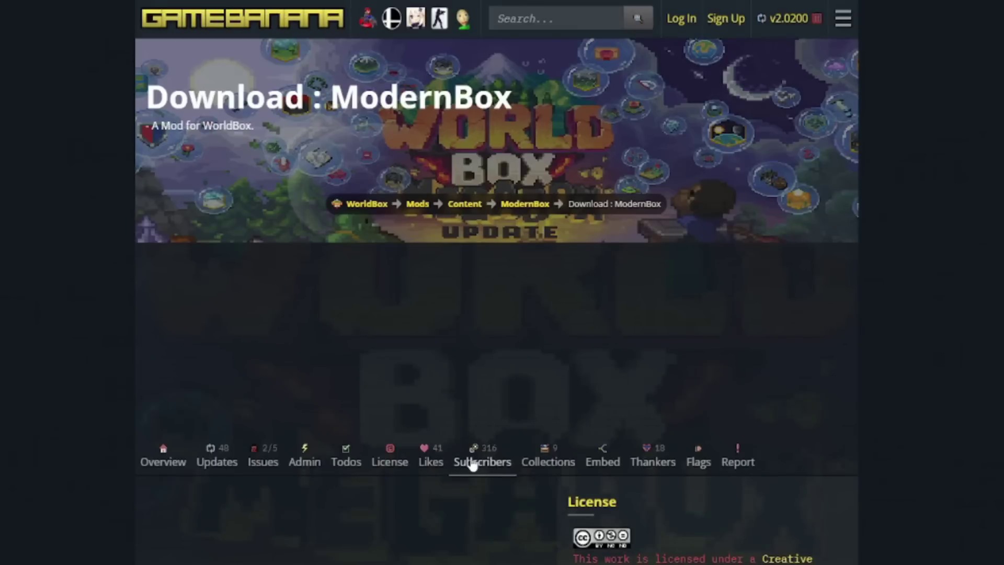
{"action": "scroll", "coordinate": [437, 365], "scroll_direction": "down", "scroll_amount": 9}
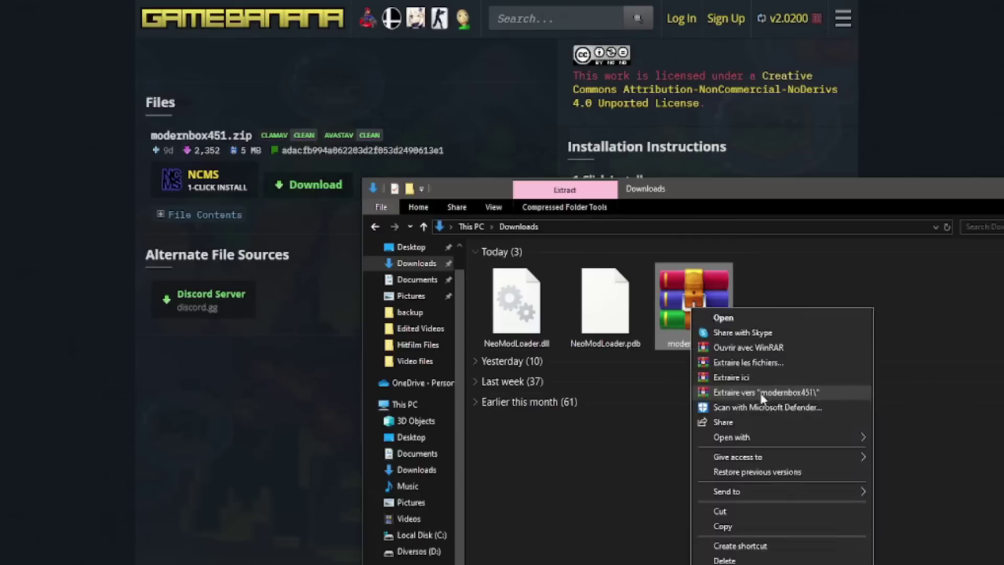
- Extract modernbox451.zip, paste the modernbox451 folder into WorldBox's mods folder, and launch WorldBox
{"action": "left_click", "coordinate": [758, 390]}
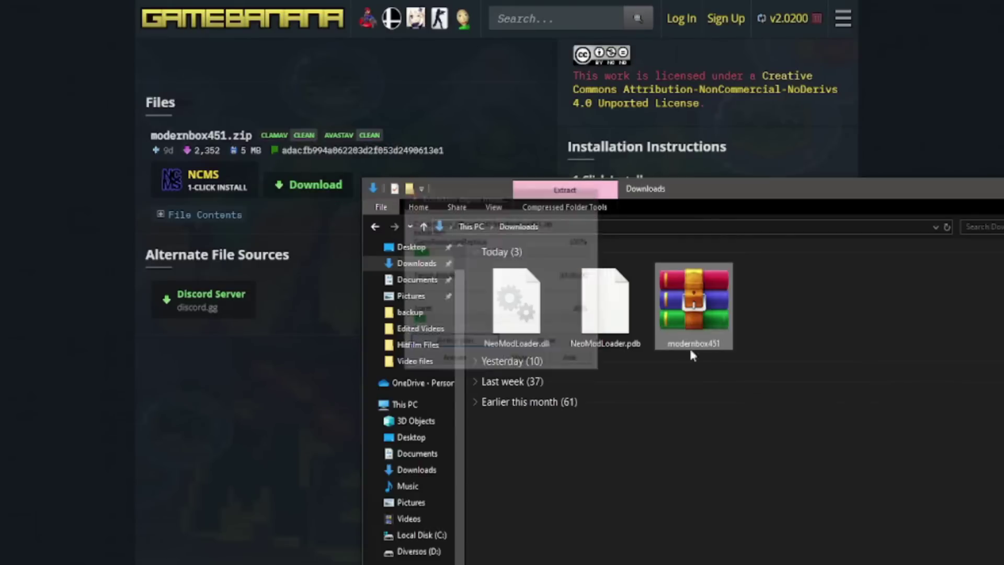
{"action": "left_click", "coordinate": [335, 562]}
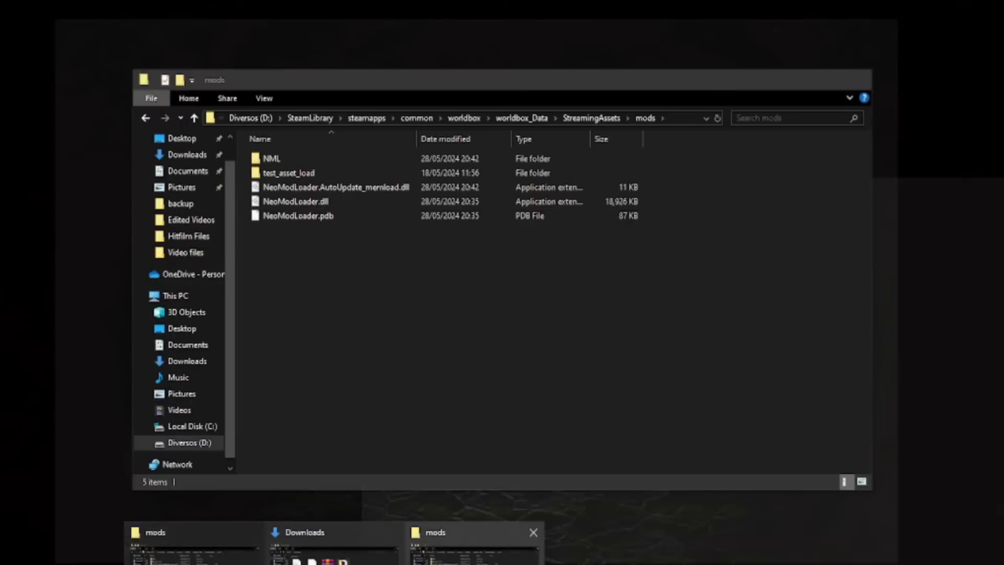
{"action": "left_click", "coordinate": [194, 552]}
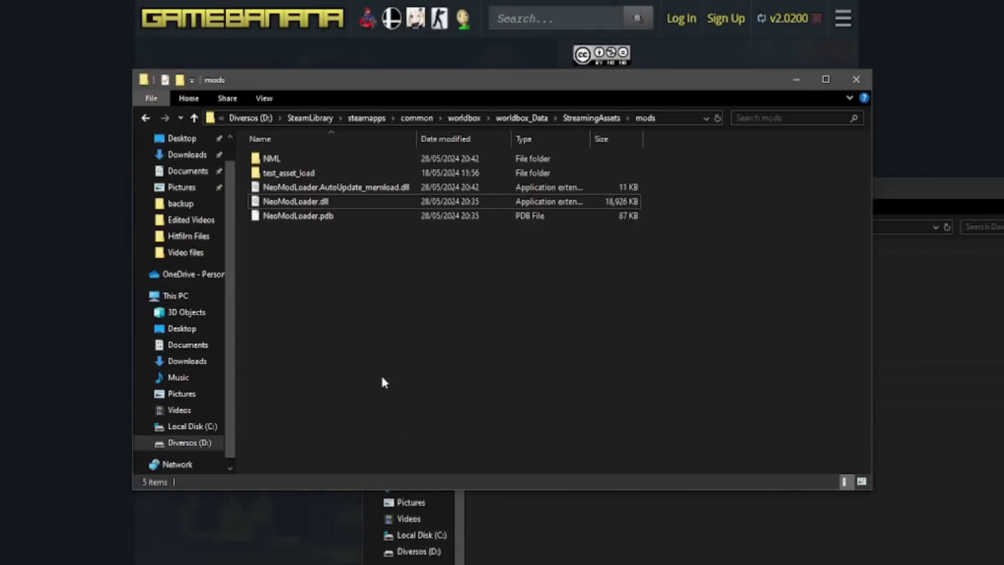
{"action": "key", "text": "ctrl+v"}
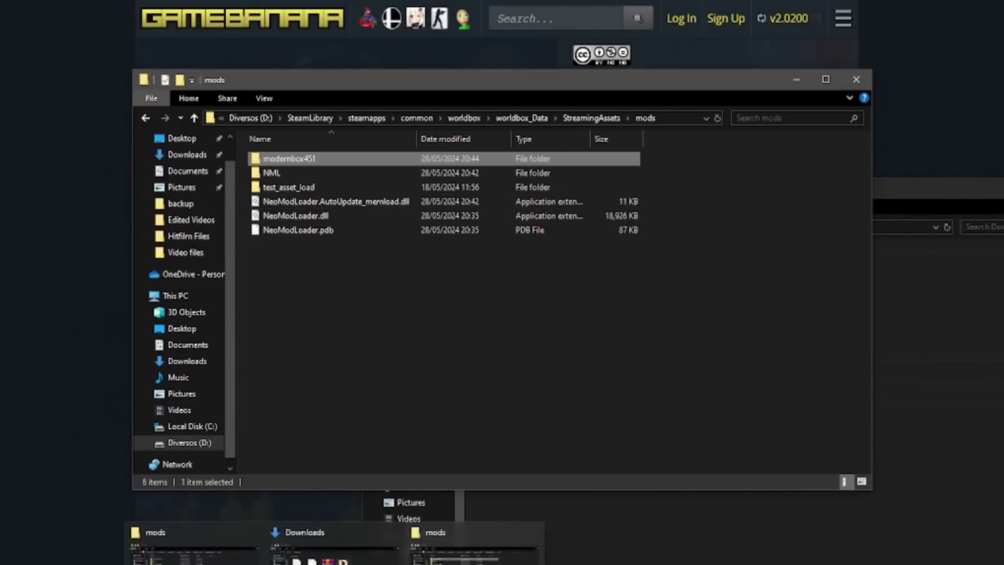
{"action": "left_click", "coordinate": [471, 544]}
{"action": "left_click", "coordinate": [318, 320]}
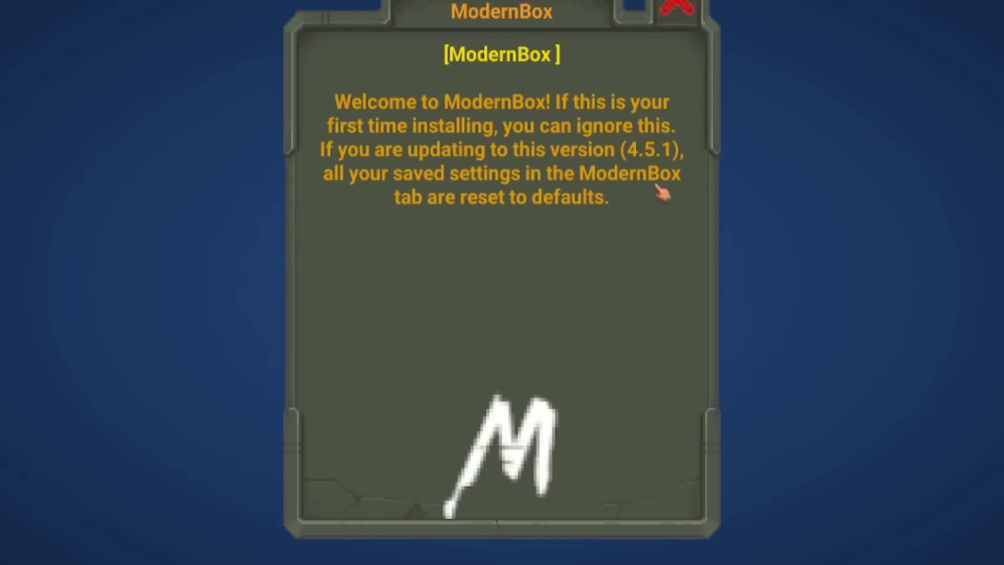
- Close the ModernBox 4.5.1 welcome window with its red X
{"action": "left_click", "coordinate": [677, 8]}
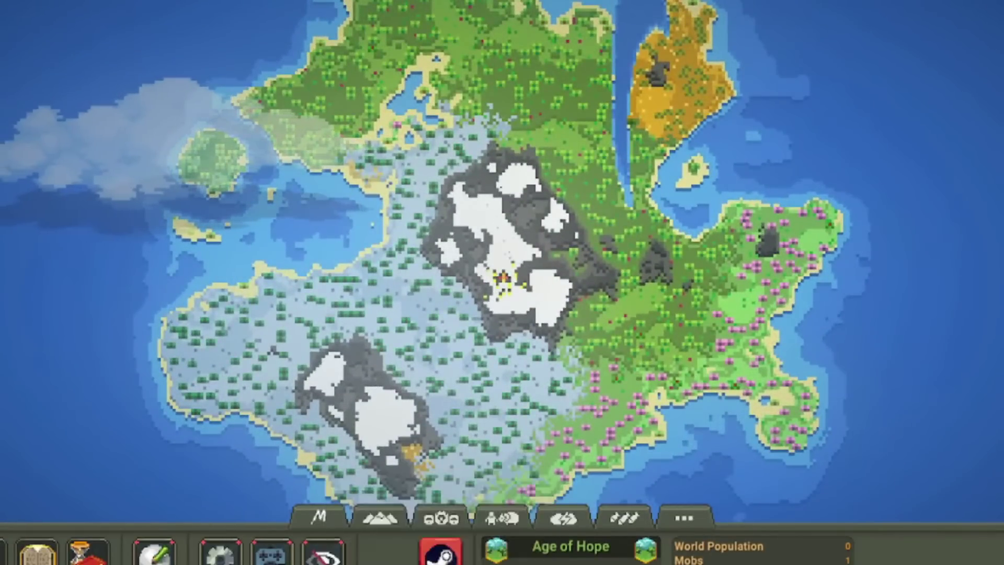
- Toggle ModernBox 4.5.1 in the Mods window until it shows Enabled, then close the list
{"action": "left_click", "coordinate": [321, 553]}
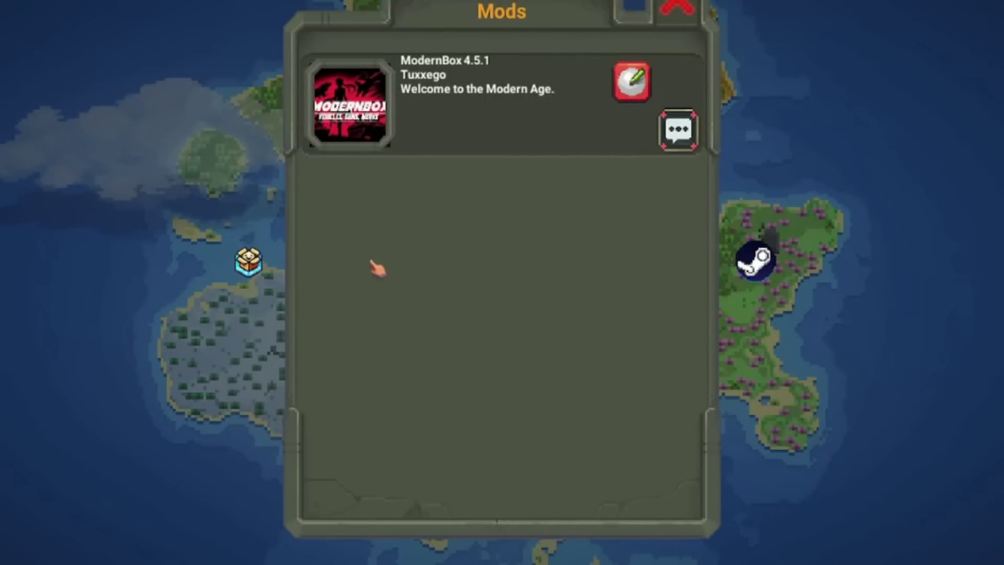
{"action": "left_click", "coordinate": [371, 127]}
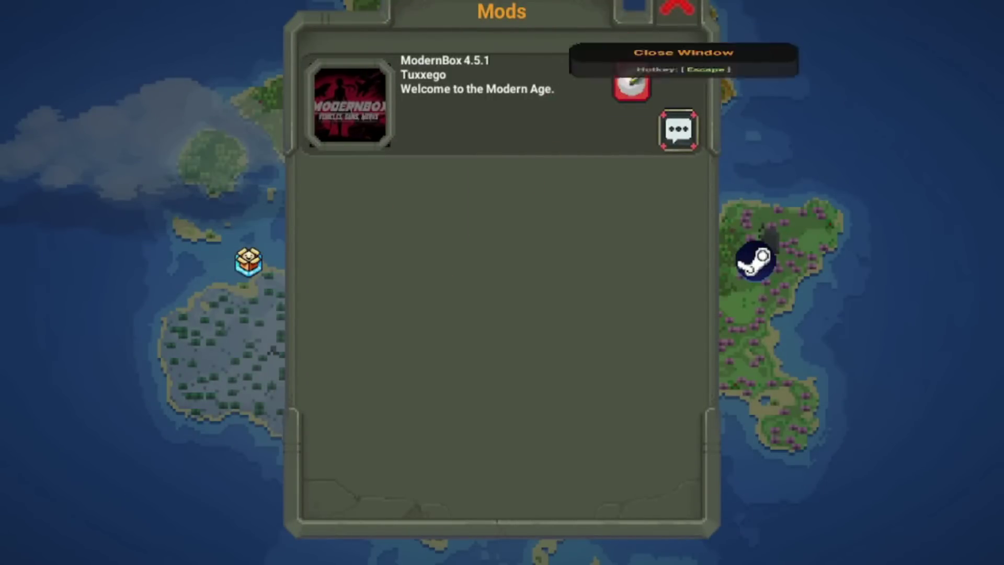
{"action": "left_click", "coordinate": [677, 10]}
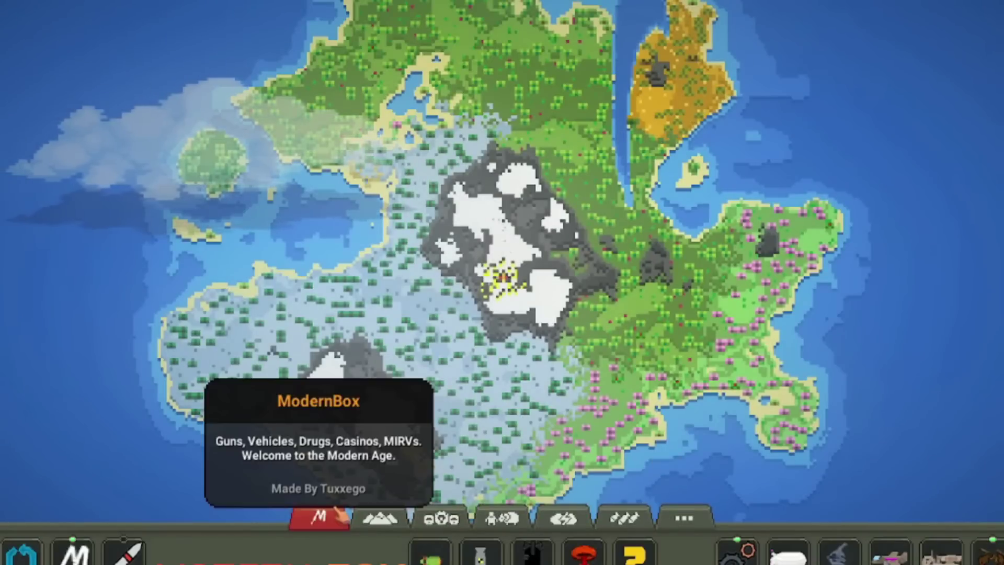
{"action": "left_click", "coordinate": [340, 515]}
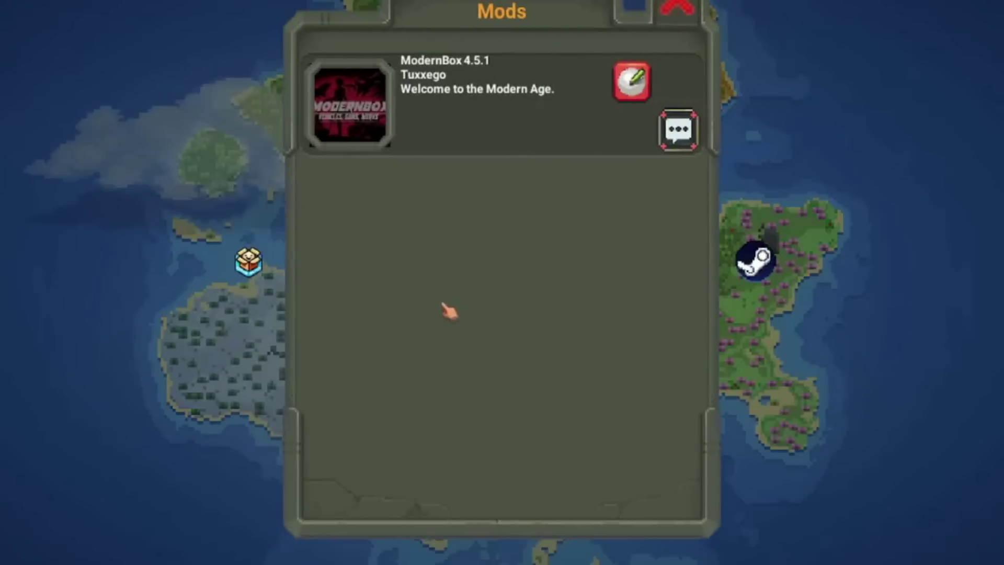
{"action": "left_click", "coordinate": [379, 124]}
{"action": "left_click", "coordinate": [364, 93]}
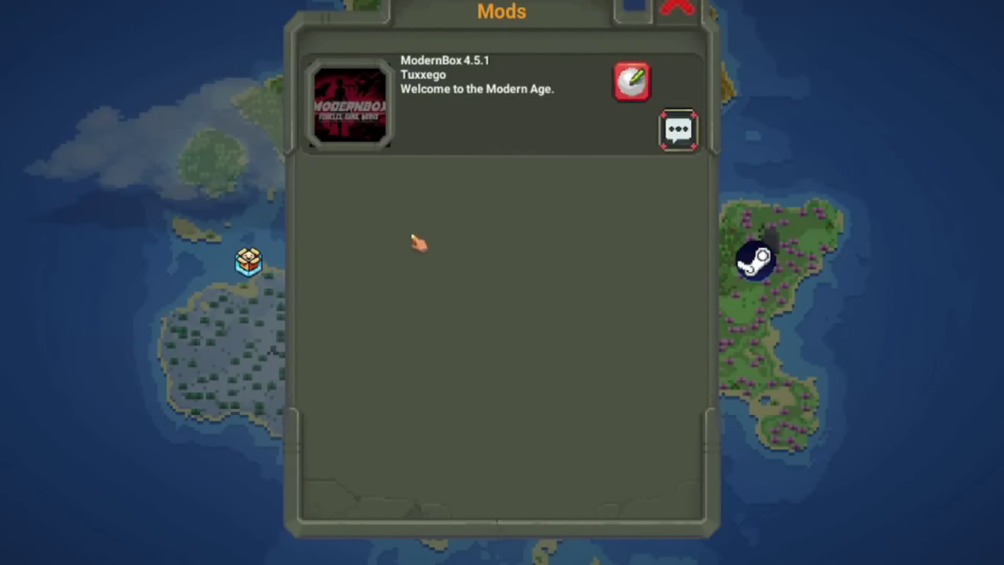
{"action": "left_click", "coordinate": [360, 132]}
{"action": "left_click", "coordinate": [679, 10]}
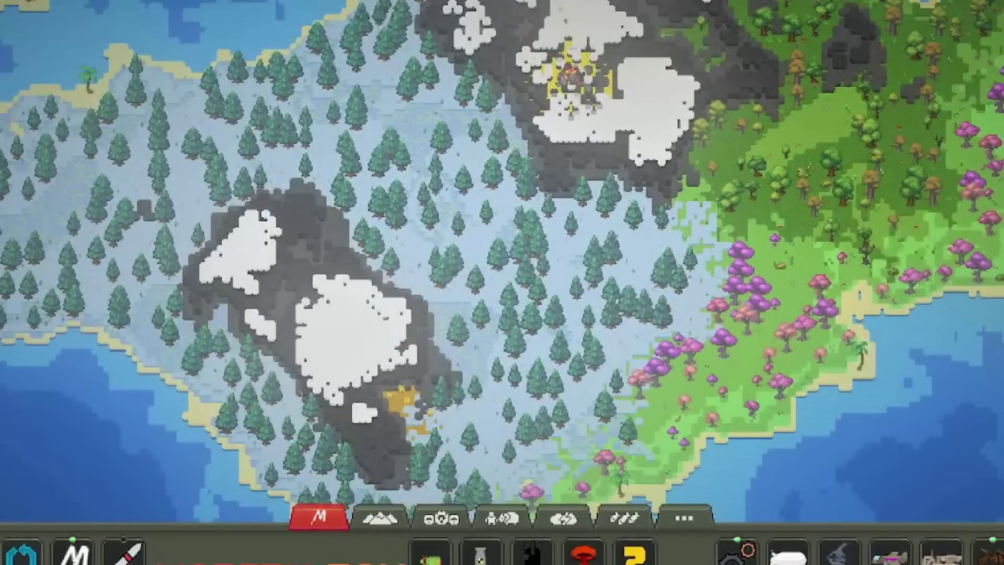
- Select ModernBox's ? Random Bomb power and drop it on the island
{"action": "key", "text": "d"}
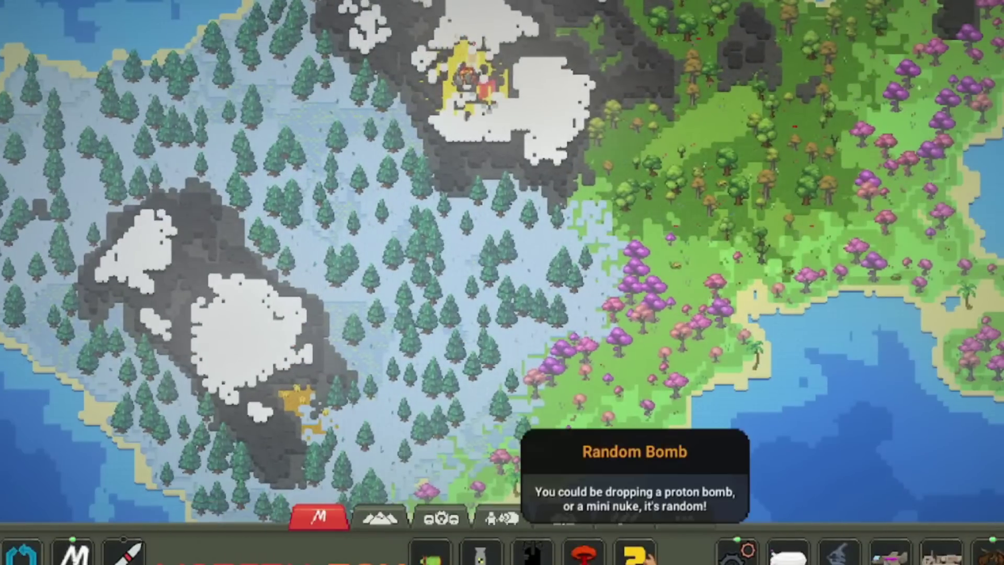
{"action": "left_click", "coordinate": [635, 554]}
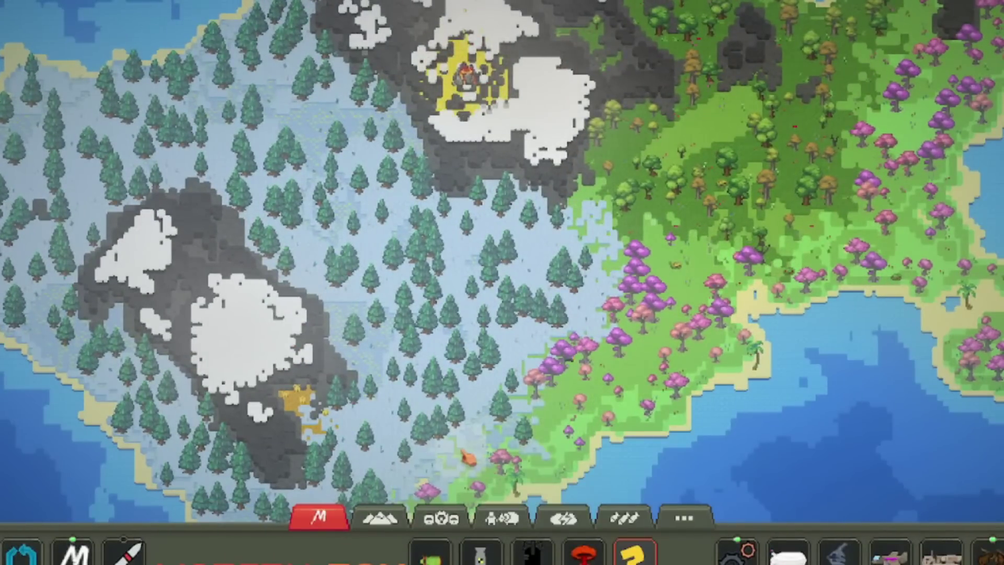
{"action": "left_click", "coordinate": [469, 459]}
{"action": "scroll", "coordinate": [469, 459], "scroll_direction": "down", "scroll_amount": 10}
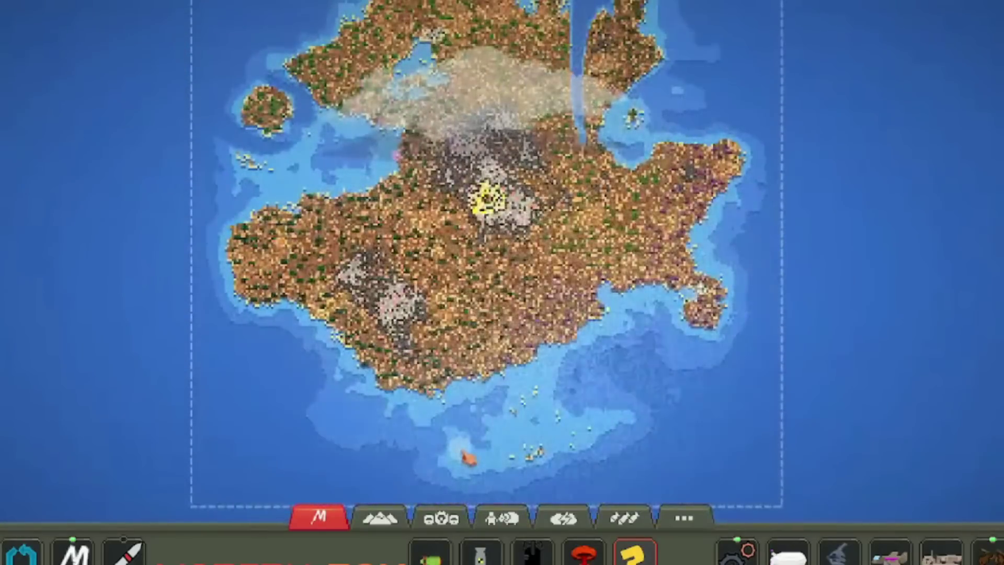